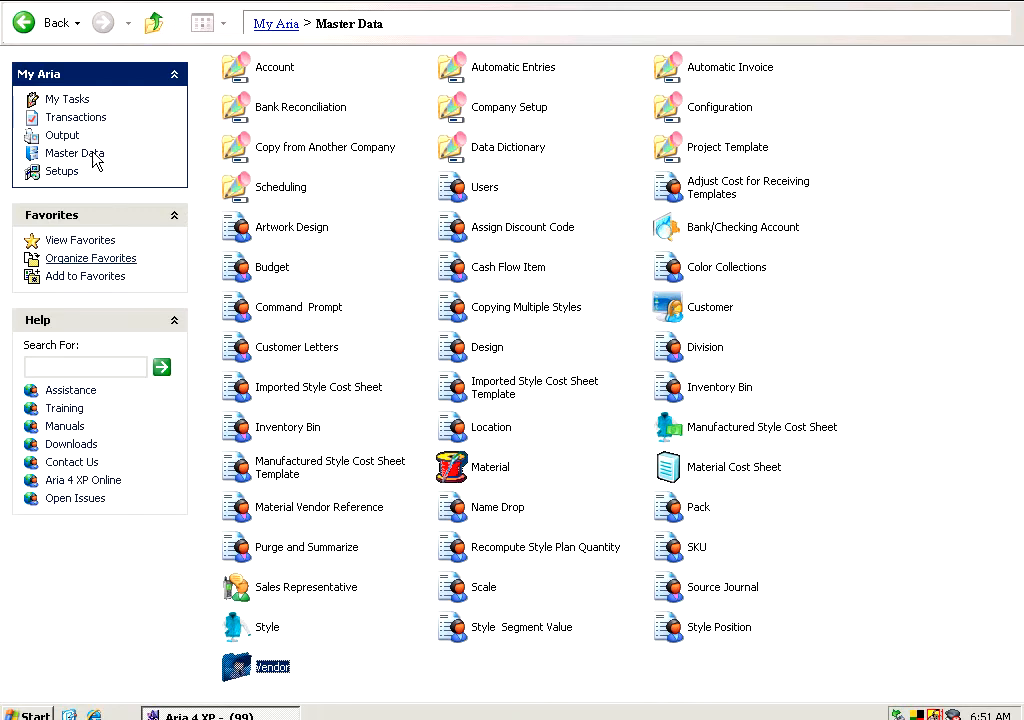
Open the Vendor master data and add a new vendor record with the code VEN01
double_click(238, 667)
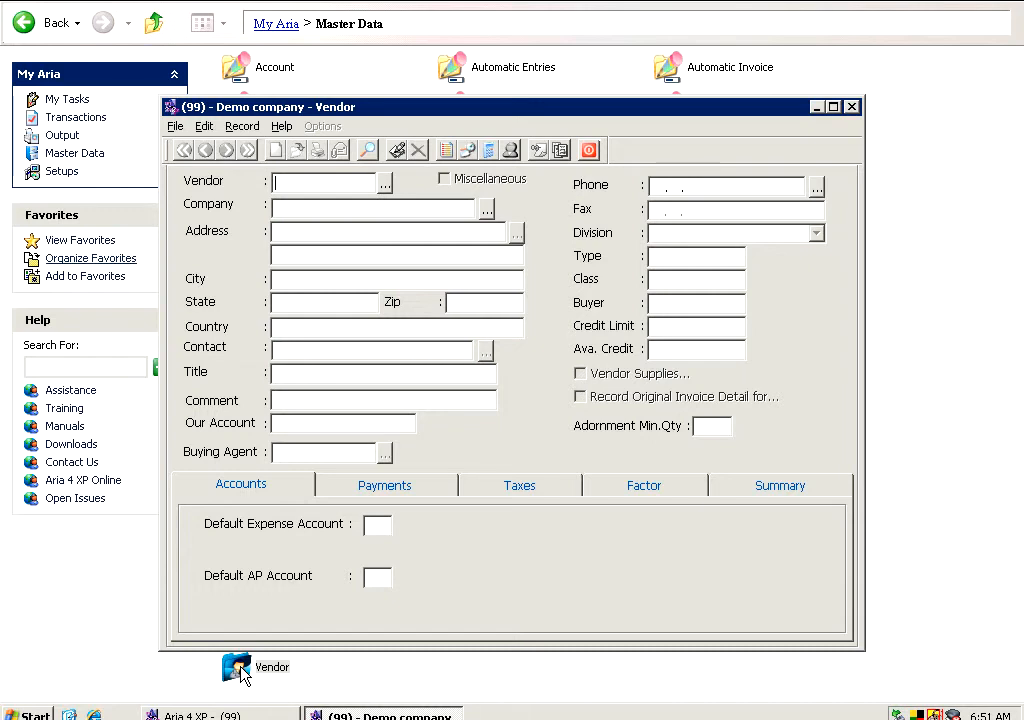
text(VEN01)
key(Tab)
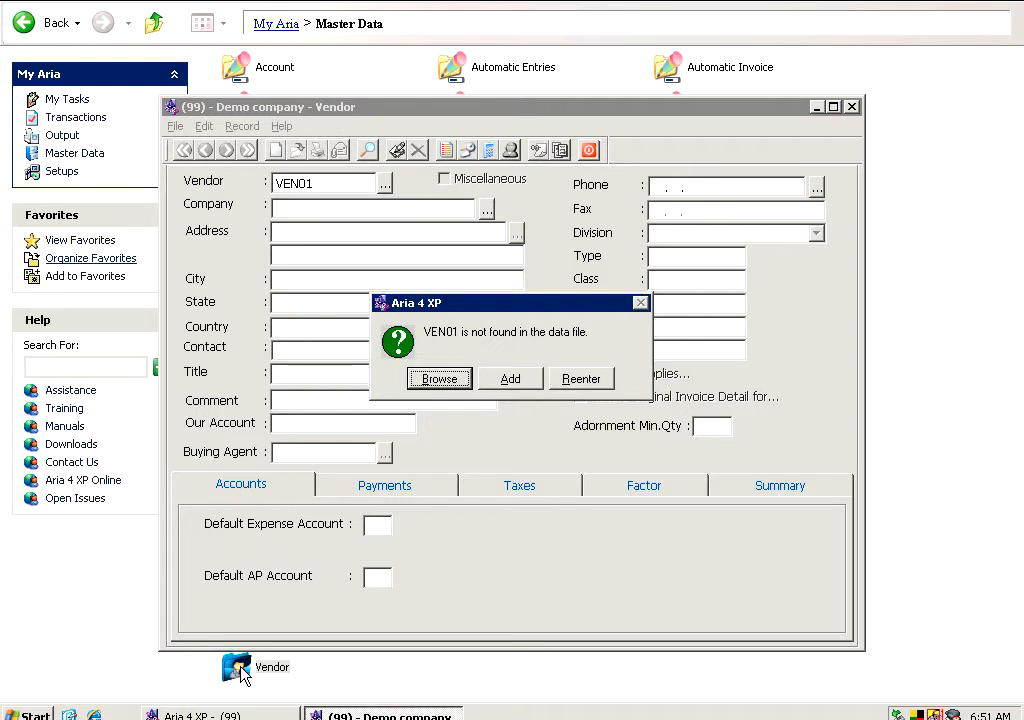
click(495, 390)
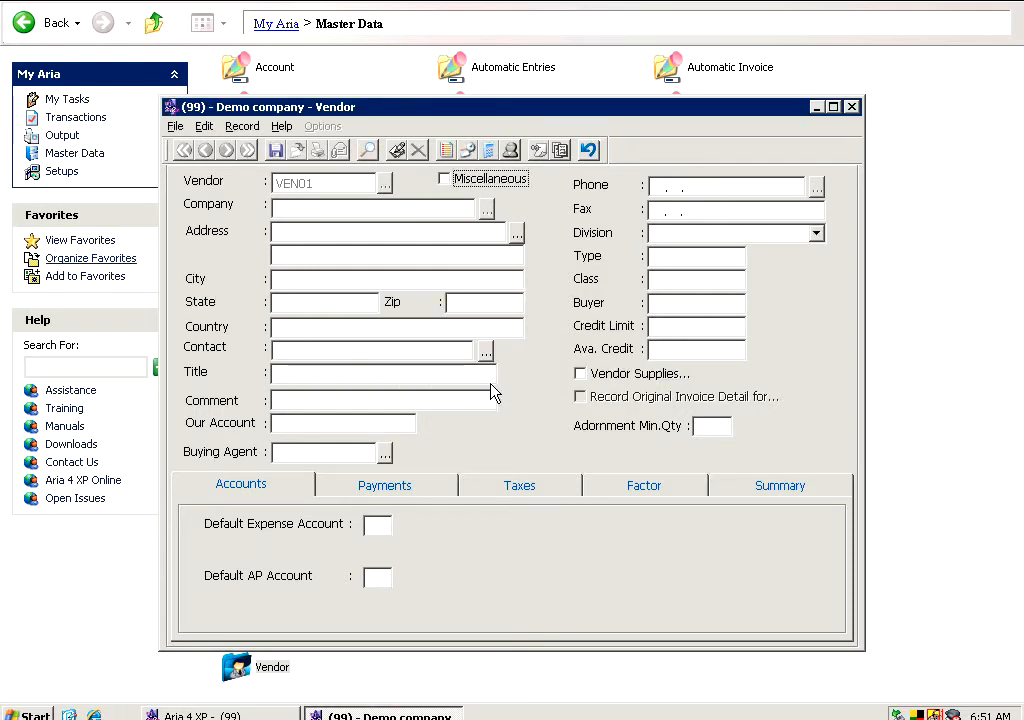
Set the vendor's company to "Vendor Company Name" and dismiss the duplicate-company notice
click(389, 209)
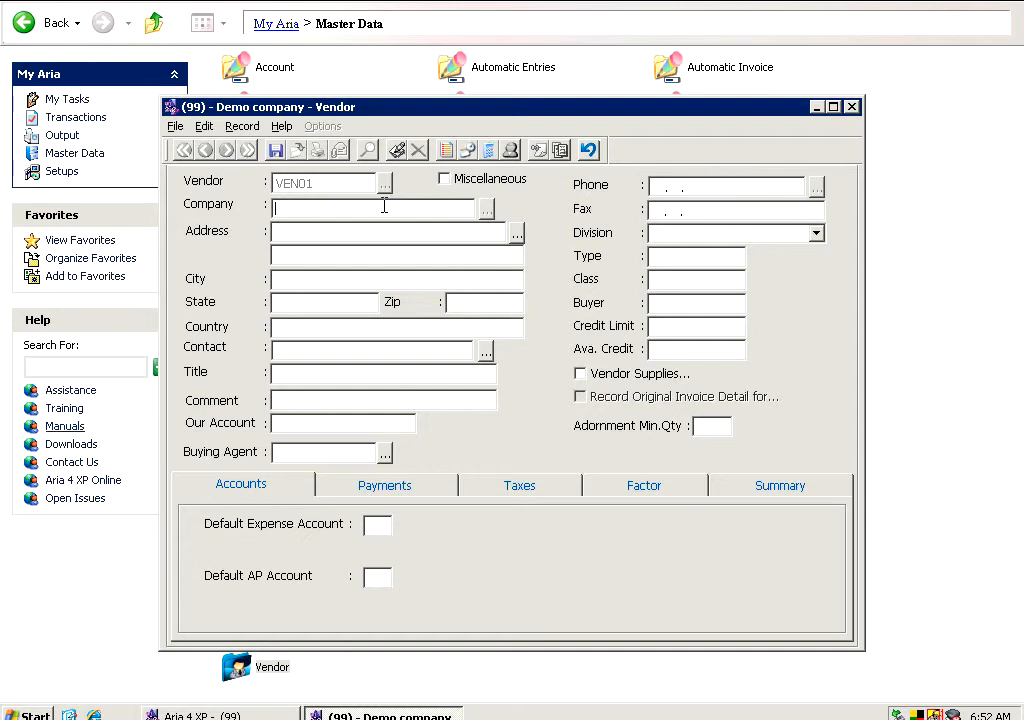
text(Vendor Company Name)
key(Tab)
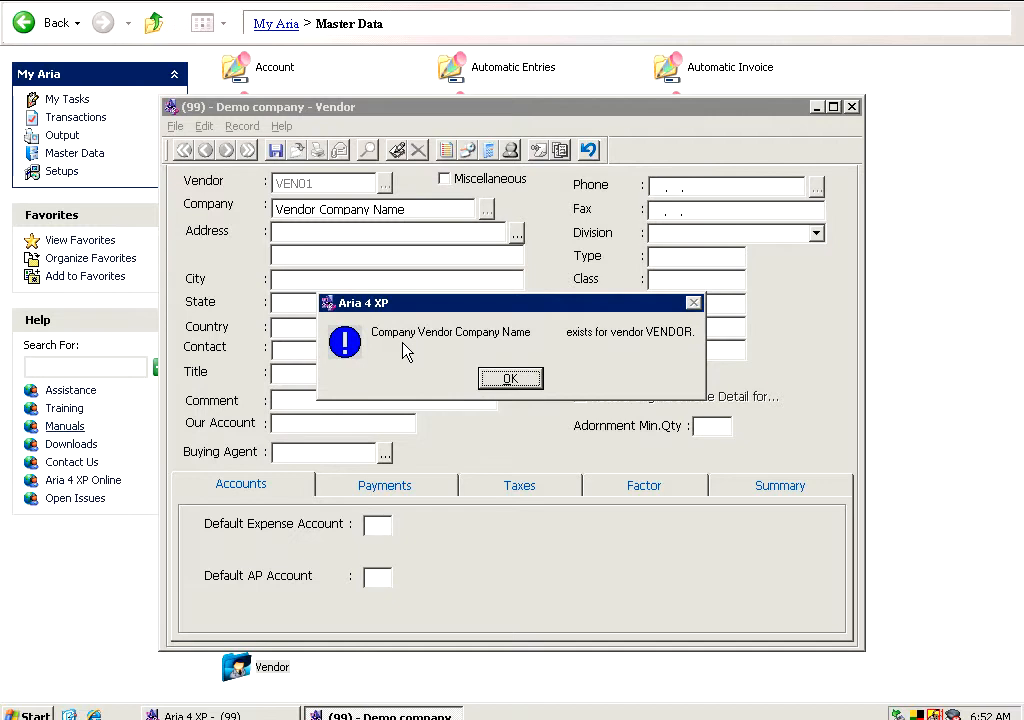
click(507, 382)
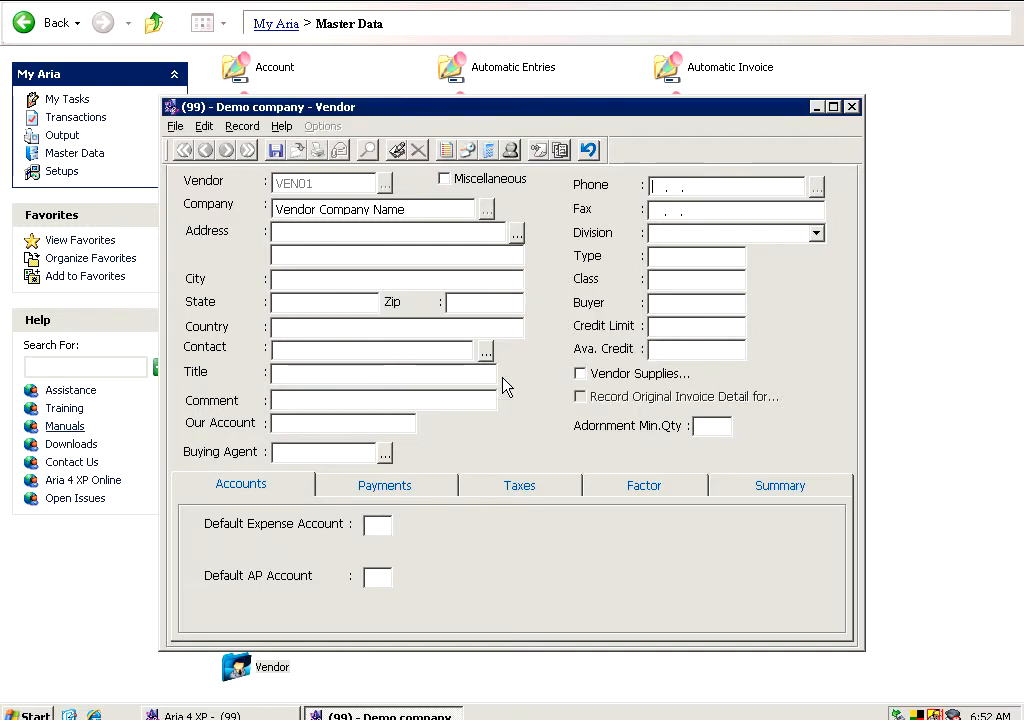
Enter the vendor's phone and fax numbers and set the division to T-SHRT - T Shirts
text(212.333.3333)
key(Tab)
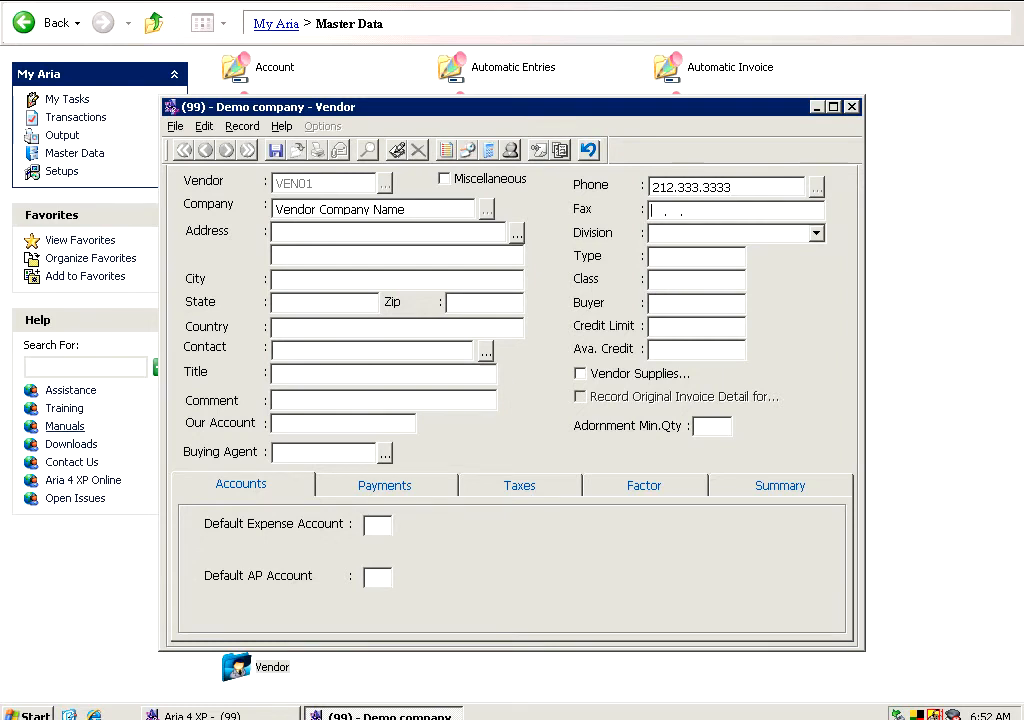
text(212.444.4444)
key(Tab)
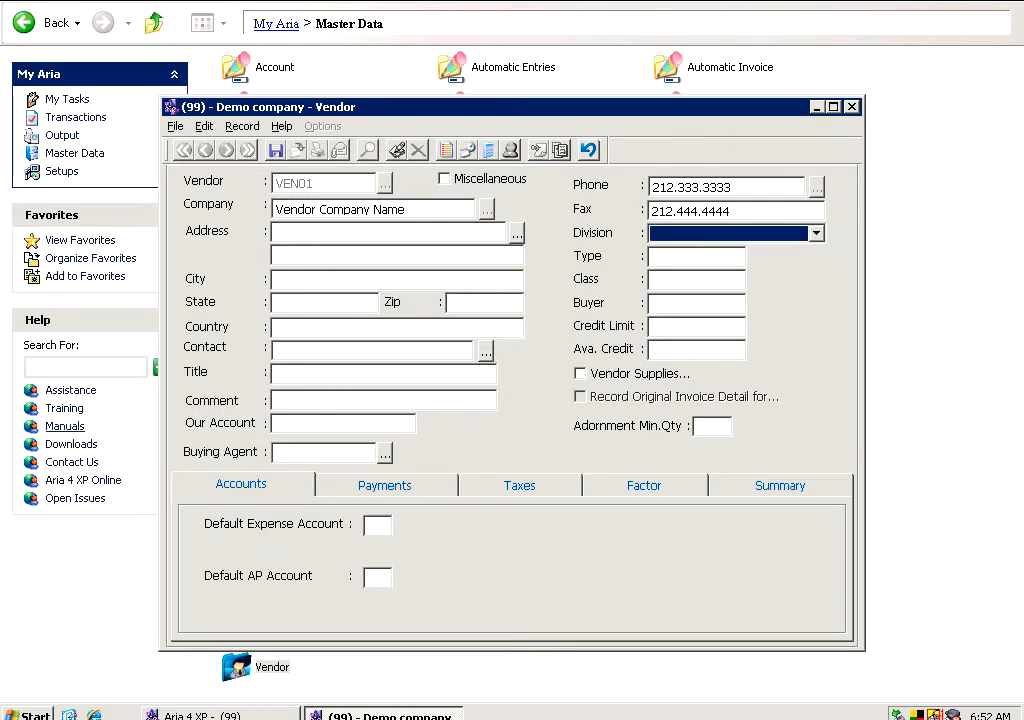
key(Down)
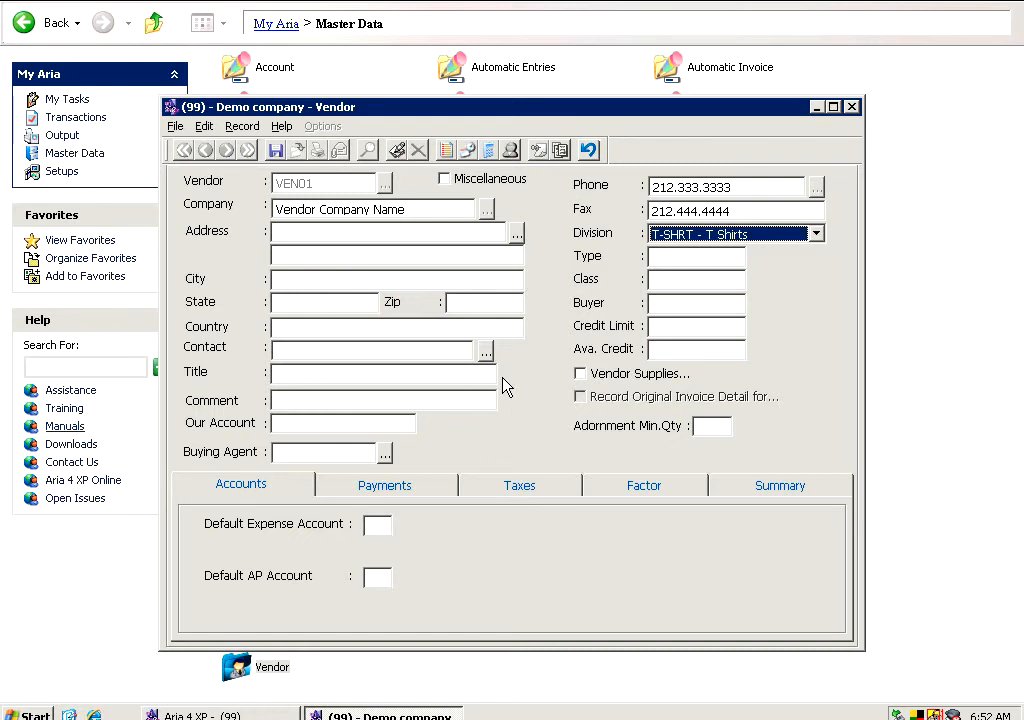
key(Tab)
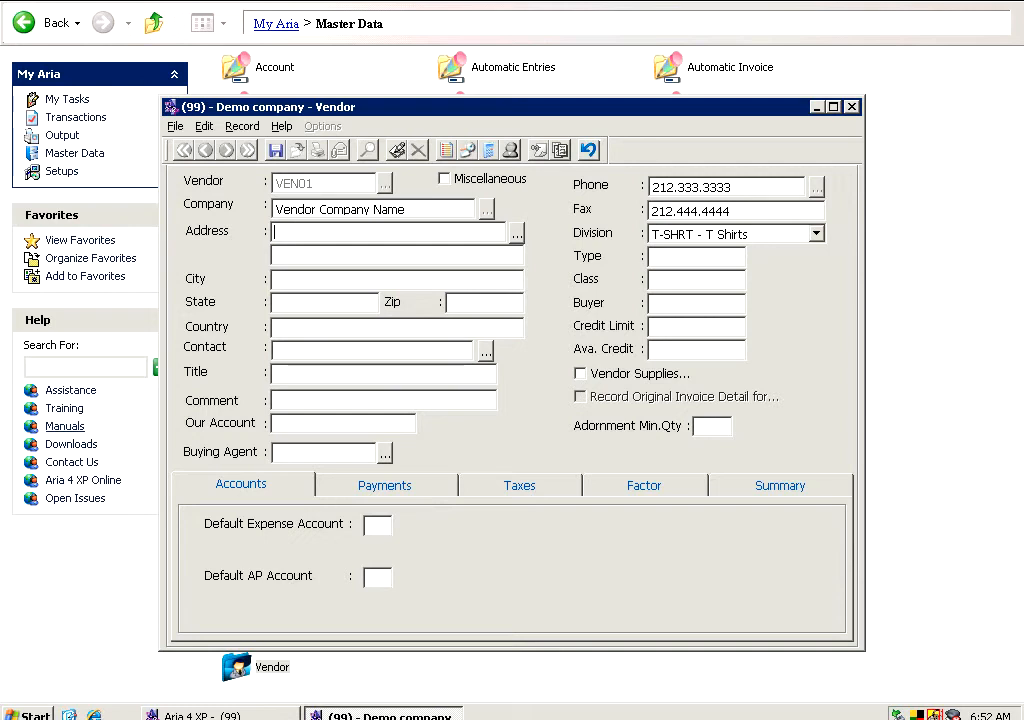
Fill in the vendor's address, city, state, zip code and country
text(Address)
key(Tab)
text(New York)
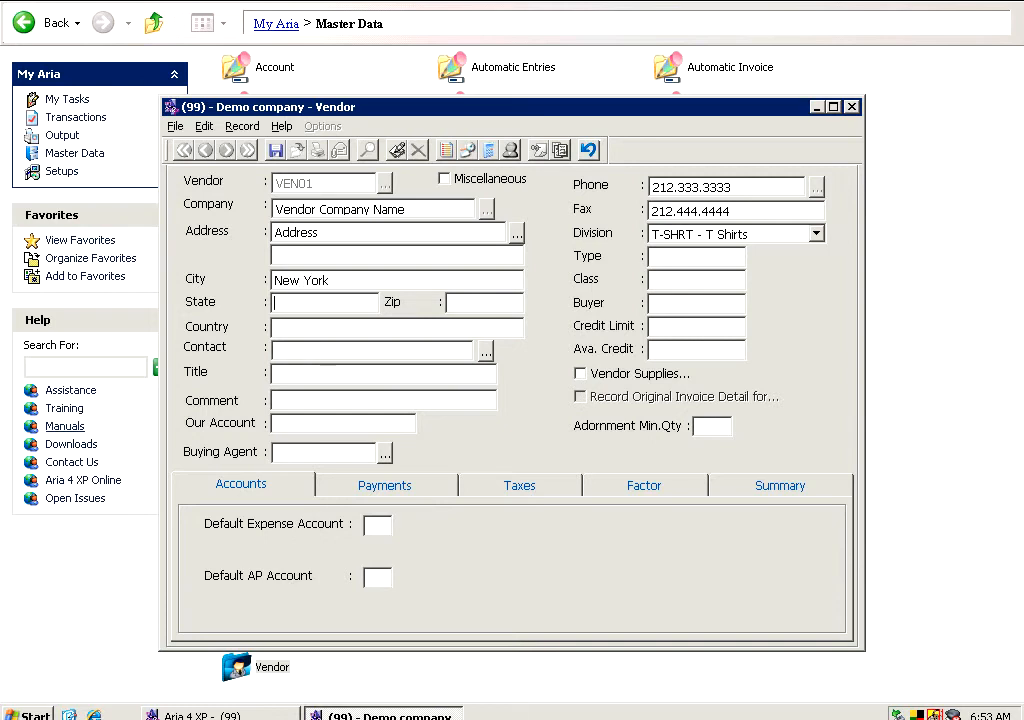
text(NY)
key(Tab)
text(10018)
key(Tab)
text(USA)
key(Tab)
key(Tab)
Create a new vendor contact, entering only the contact's full name, and save it to the contact list
click(485, 352)
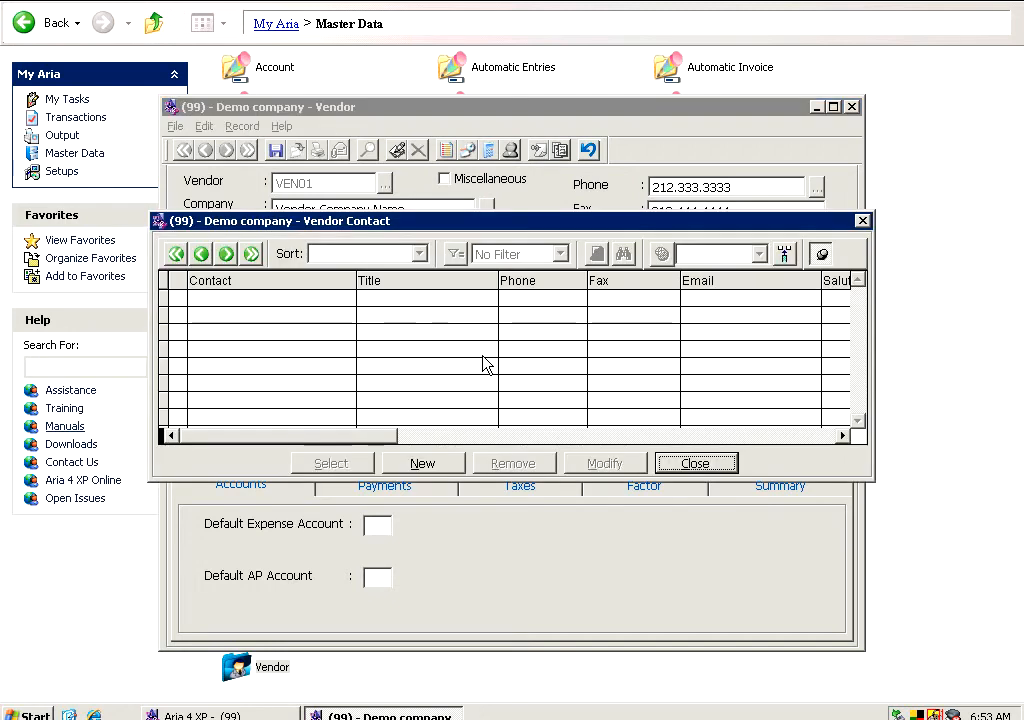
click(422, 463)
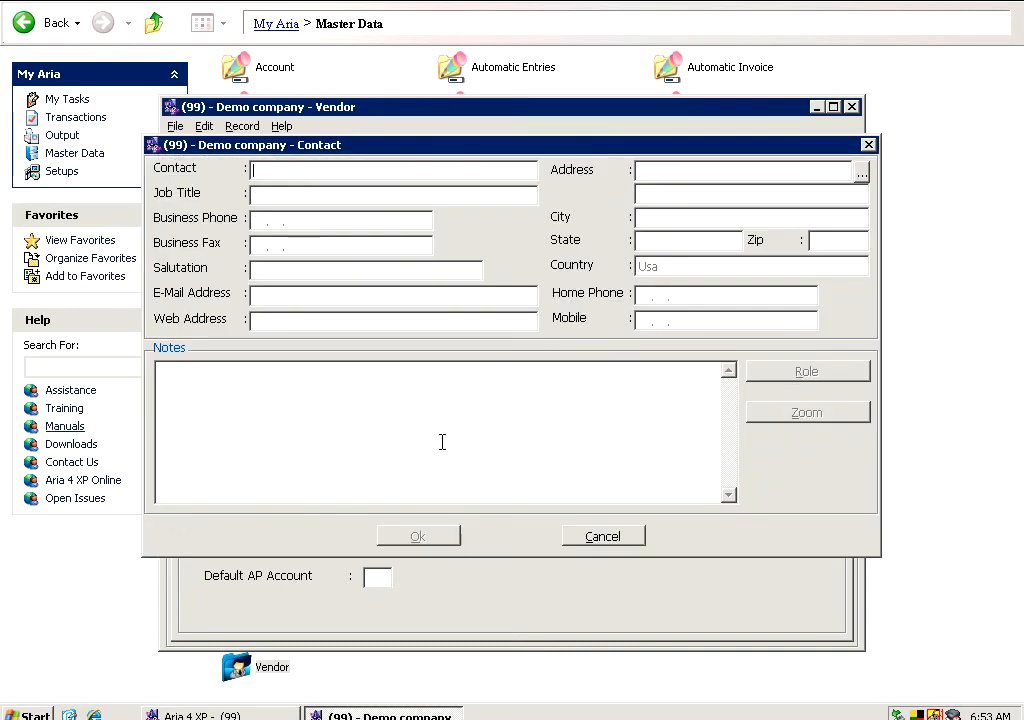
text(Jack Smith)
key(Tab)
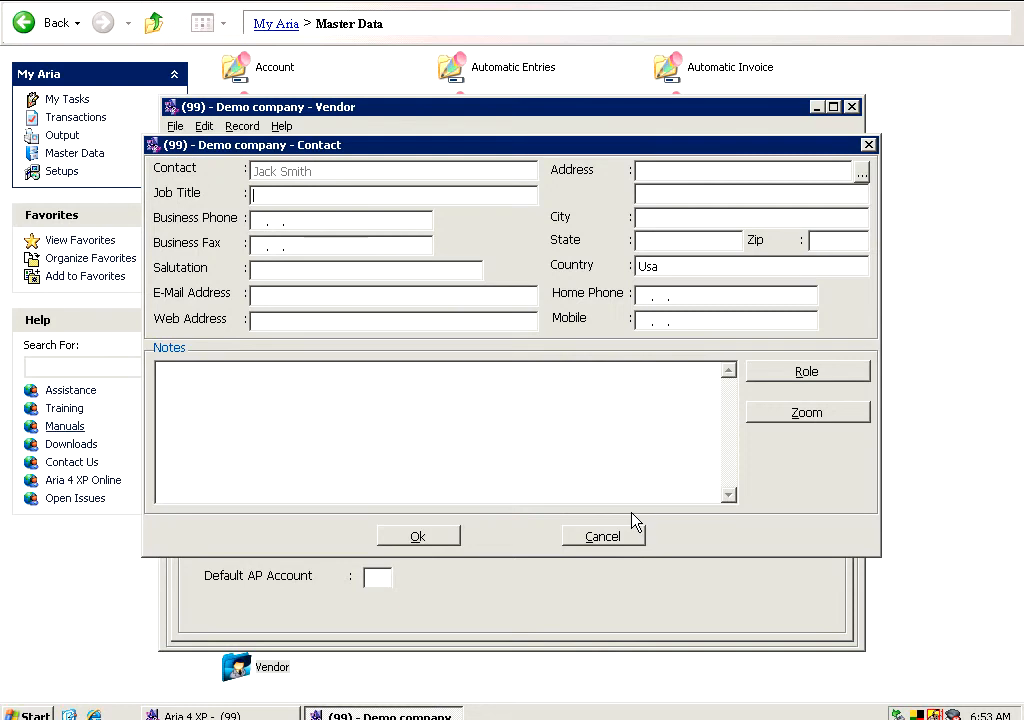
click(434, 540)
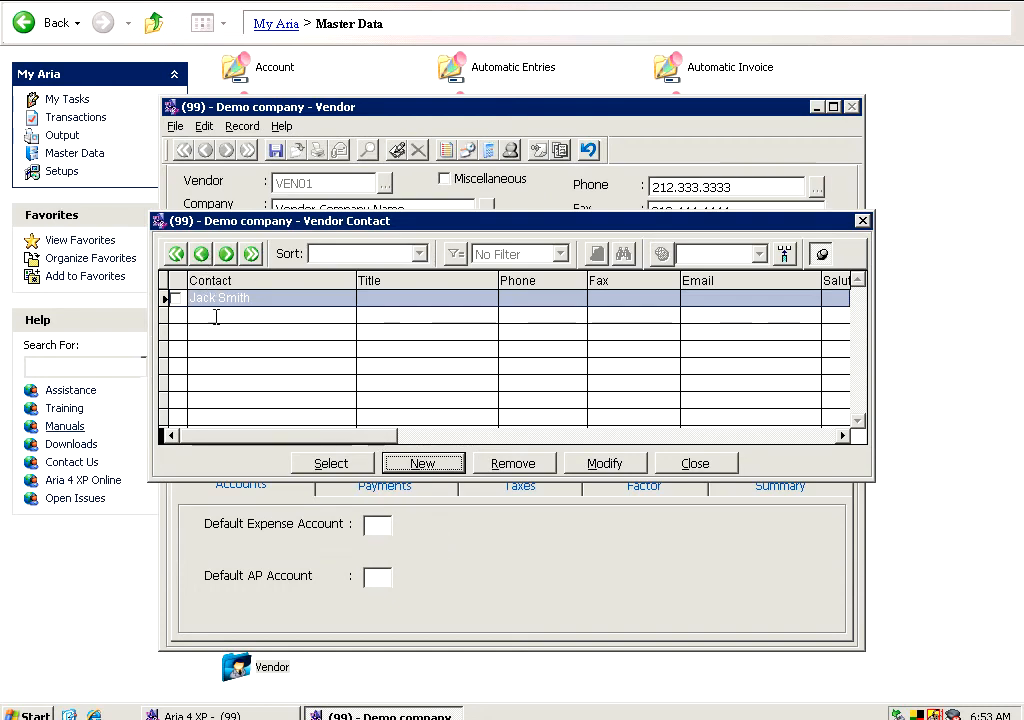
Mark the new contact as selected so it is assigned to the vendor, and close the contact list
click(178, 300)
click(177, 299)
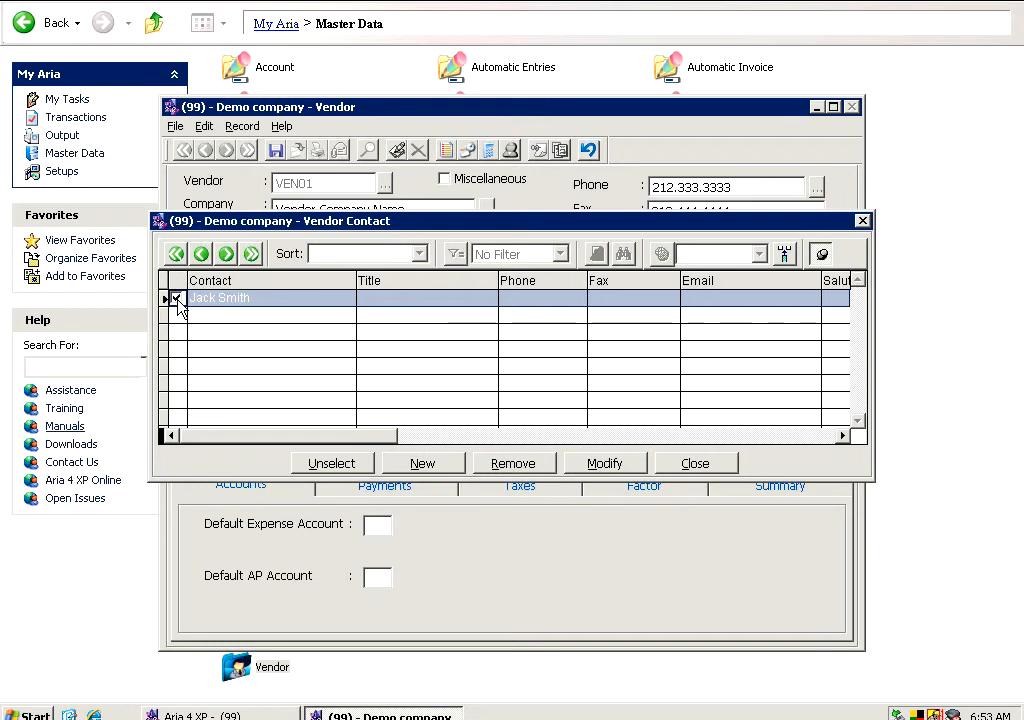
click(697, 466)
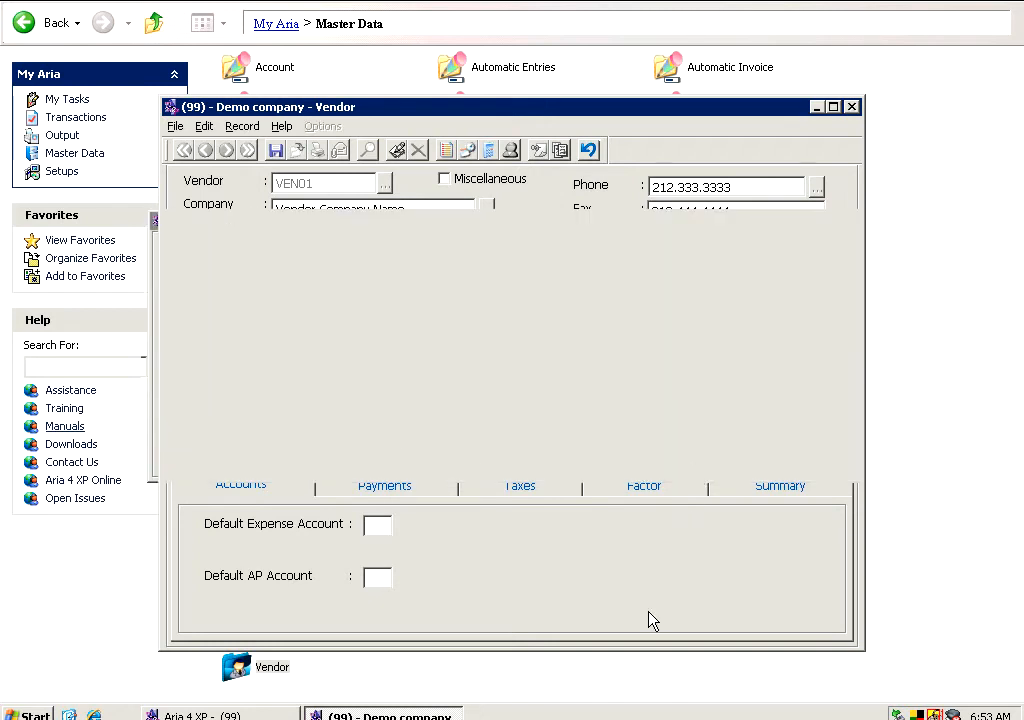
Enter the comment "short comment", the Our Account number, and ARIA as the buying agent
drag(488, 112, 490, 87)
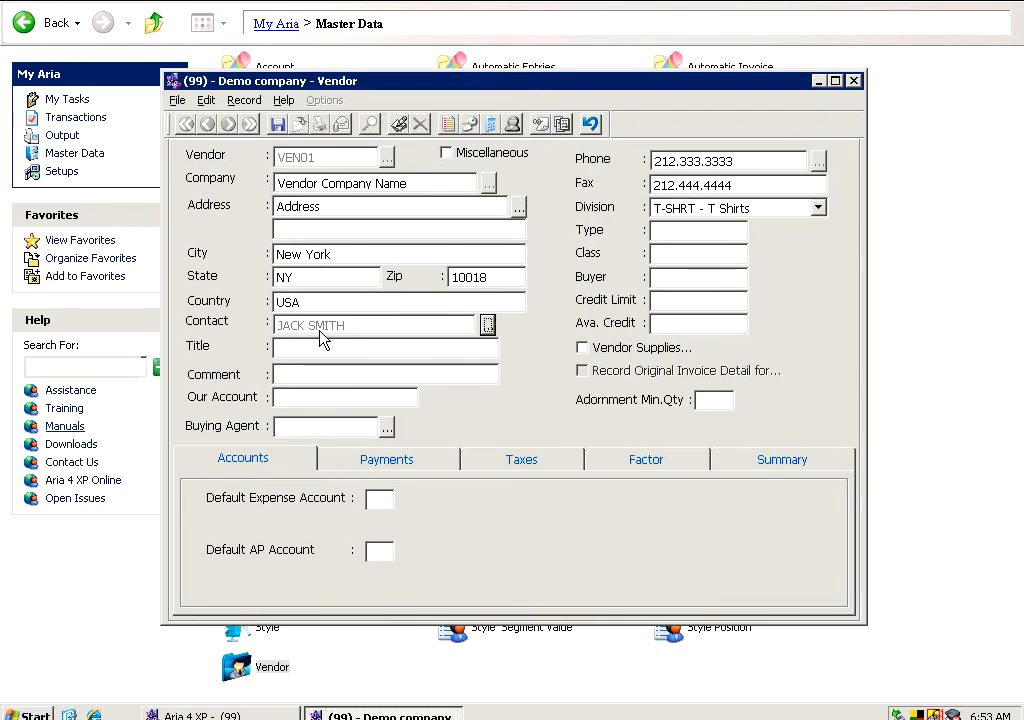
click(322, 372)
text(short comment)
key(Tab)
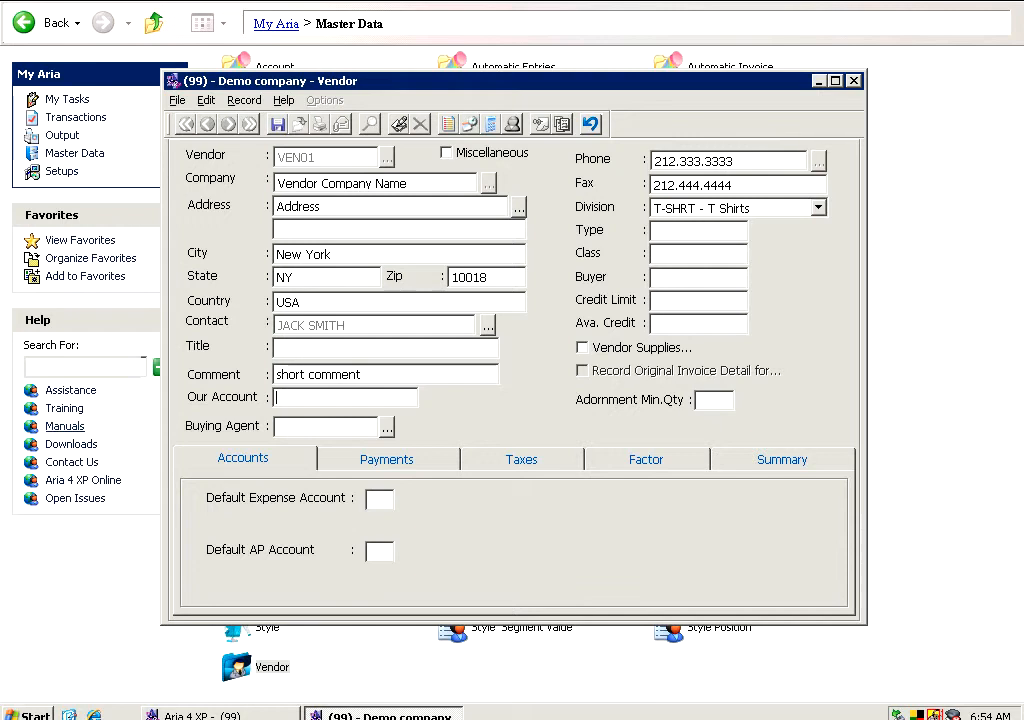
text(56487924)
key(Tab)
text(ARIA)
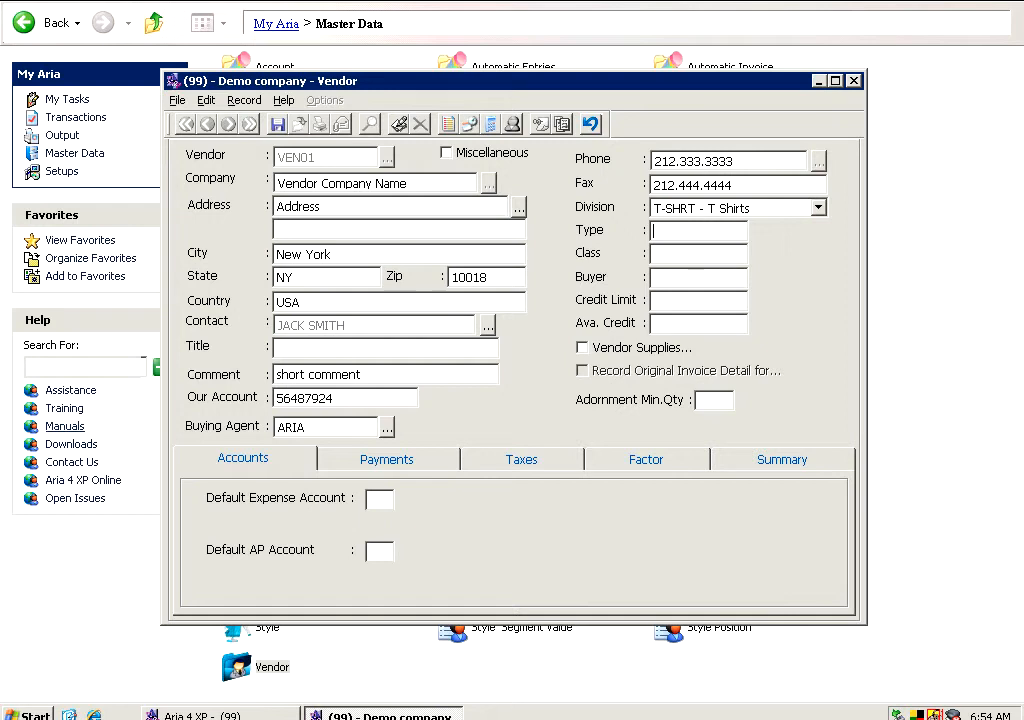
Set the vendor type to "blank t" and class to "import", enter the buyer's name, and set the credit limit to 10000
text(blank)
text( t)
text(import)
text(patrick)
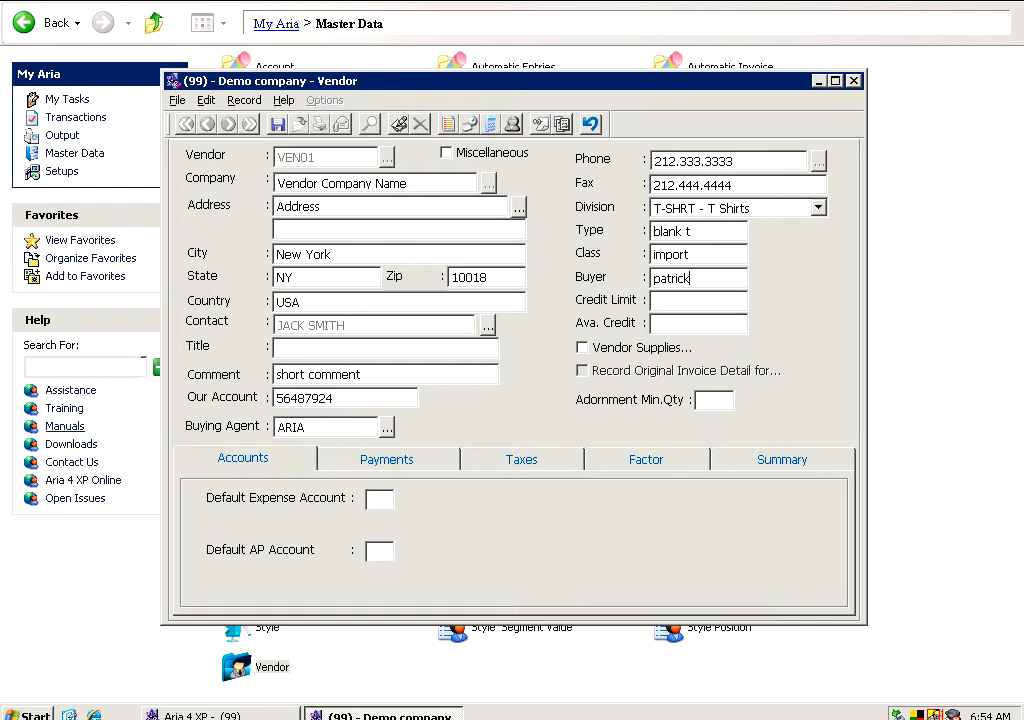
click(695, 300)
text(10000)
key(Tab)
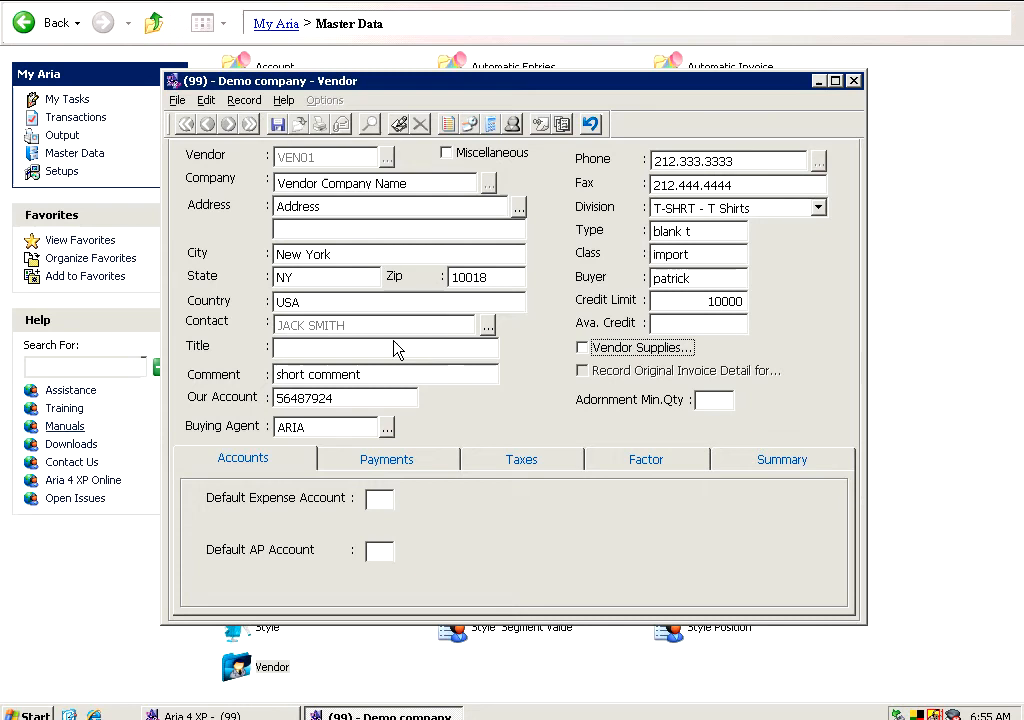
Open the vendor supplies selection and reposition its dialog over the vendor record
click(582, 348)
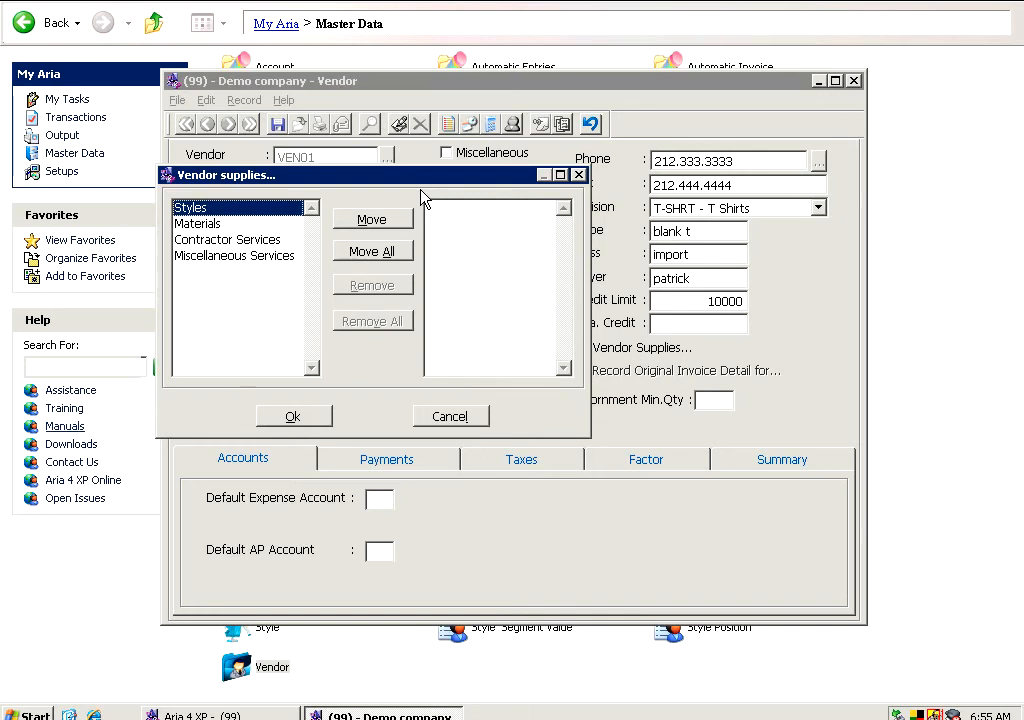
drag(420, 180, 516, 214)
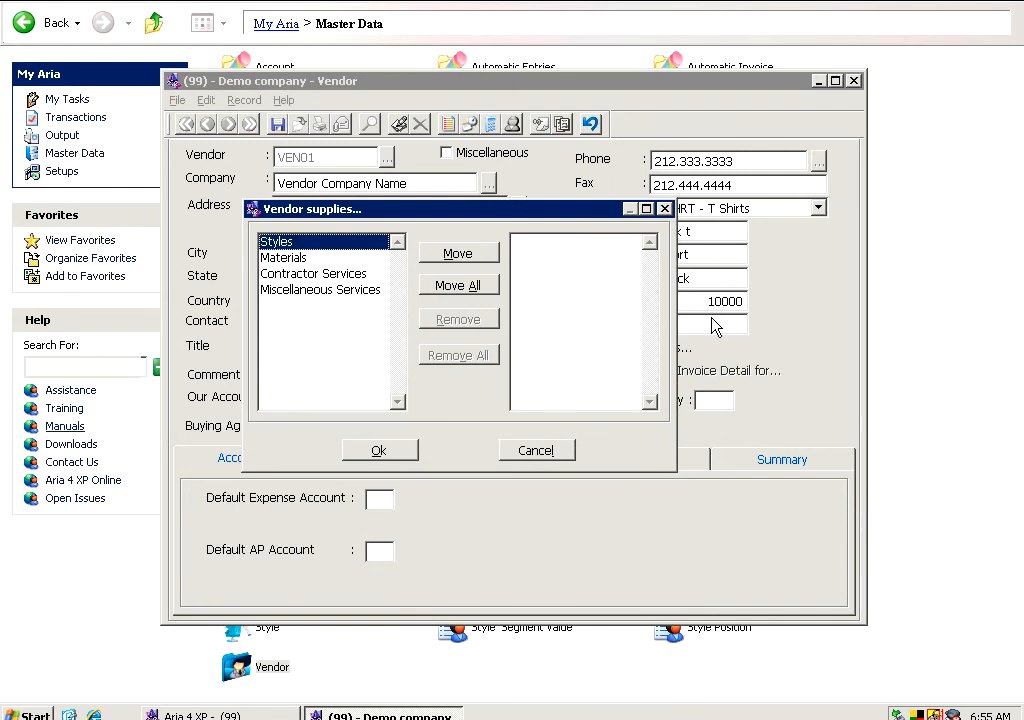
click(295, 260)
click(310, 275)
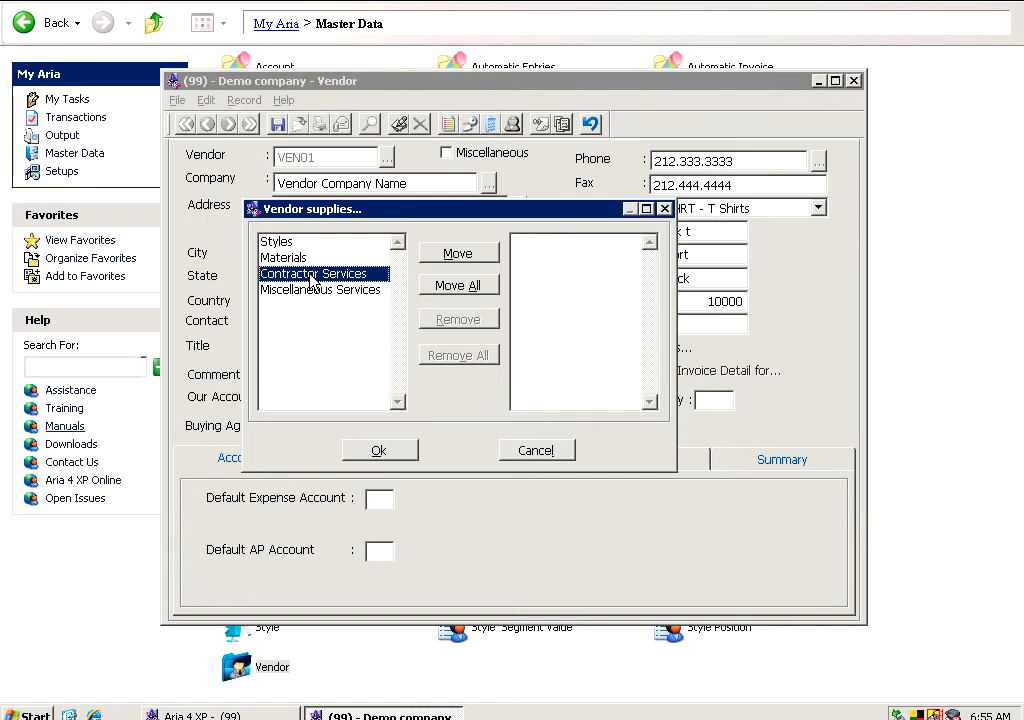
click(295, 291)
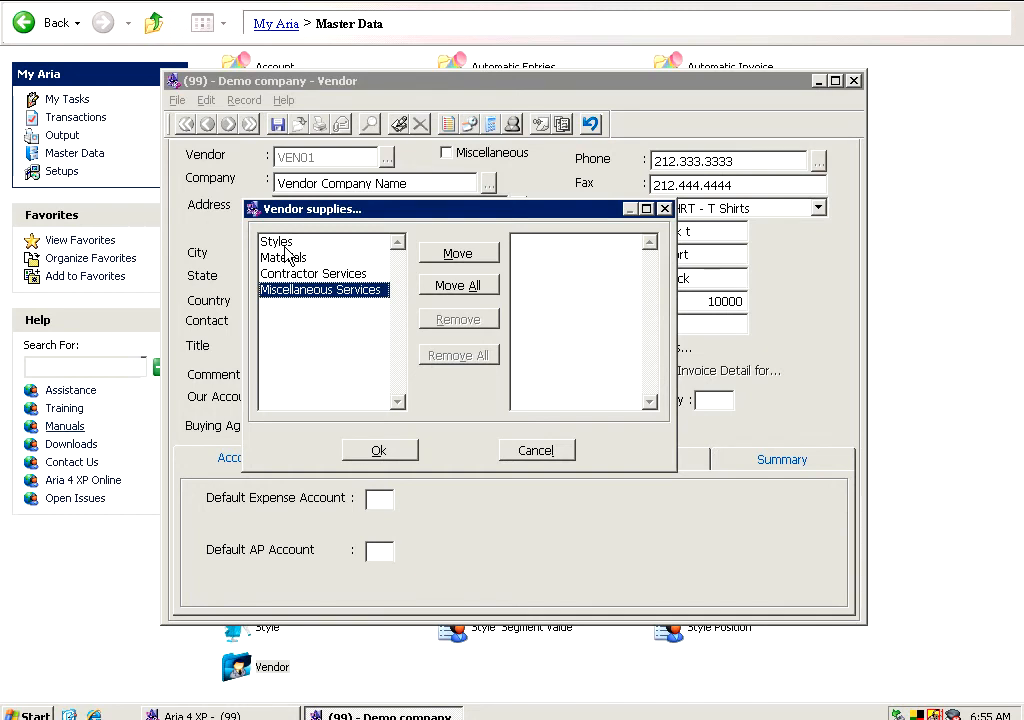
click(286, 245)
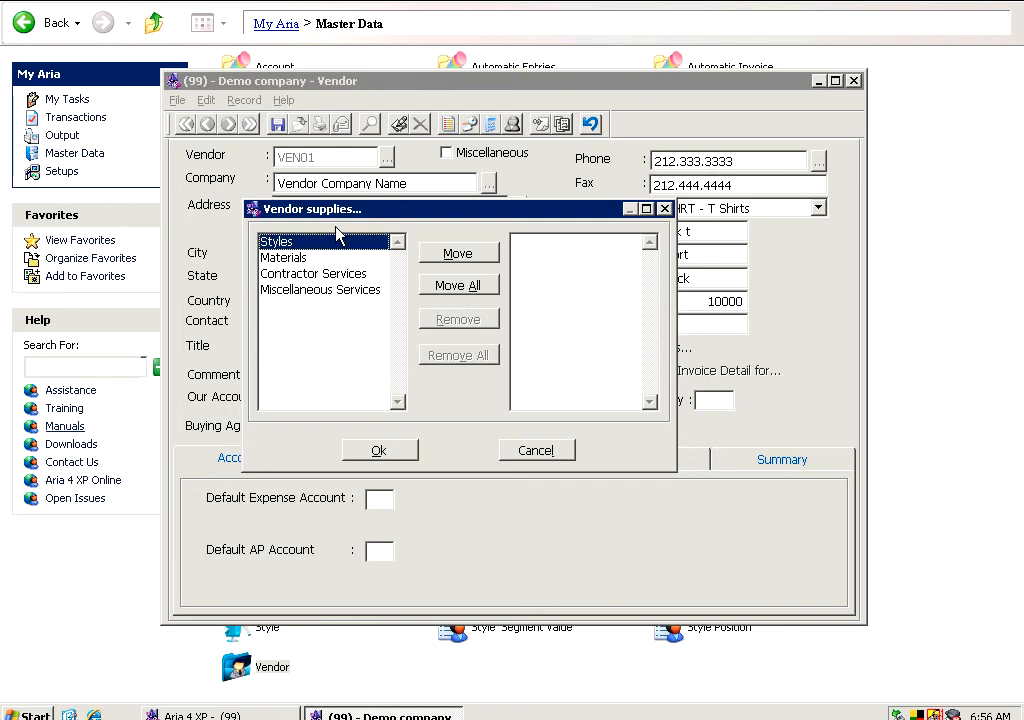
click(474, 258)
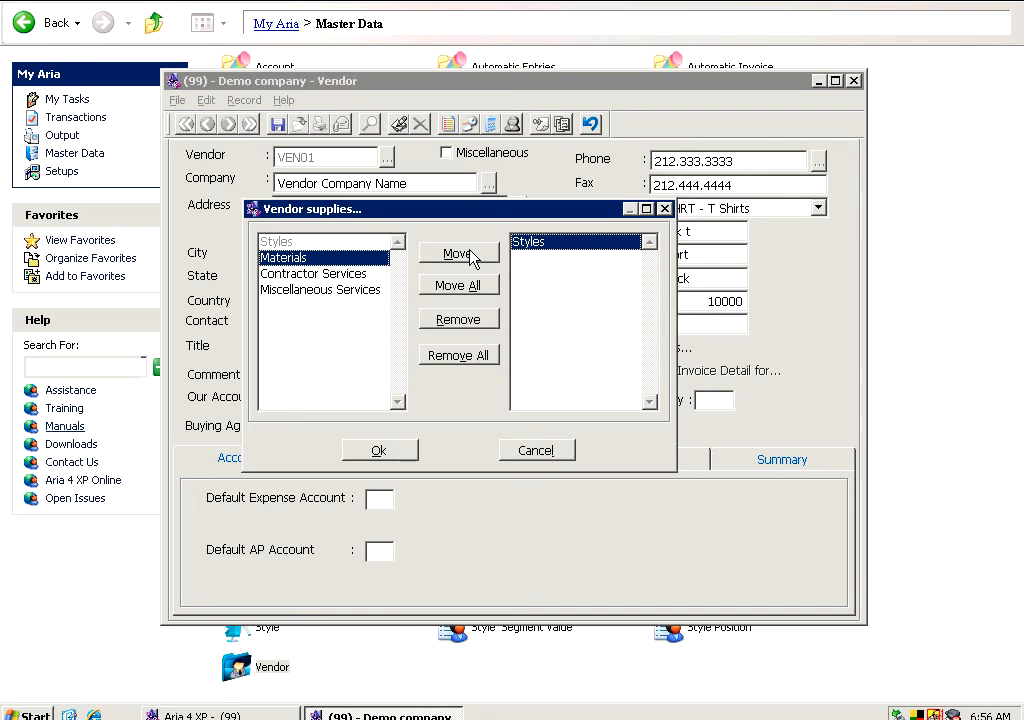
click(460, 322)
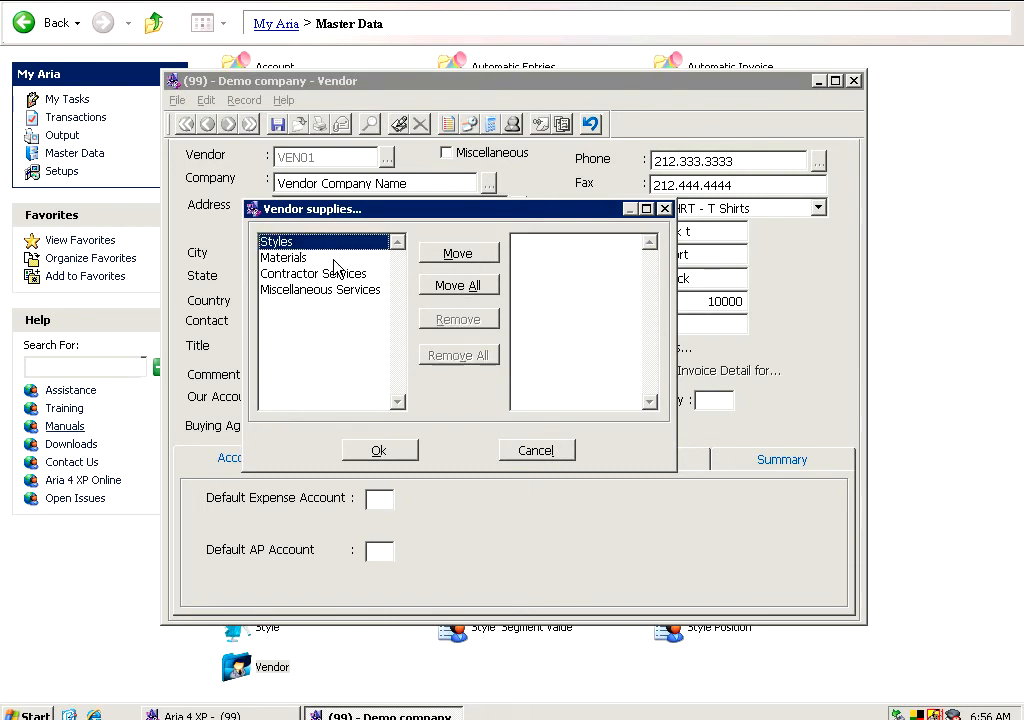
Add Materials and Styles to the supplies this vendor provides and accept the selection
double_click(306, 258)
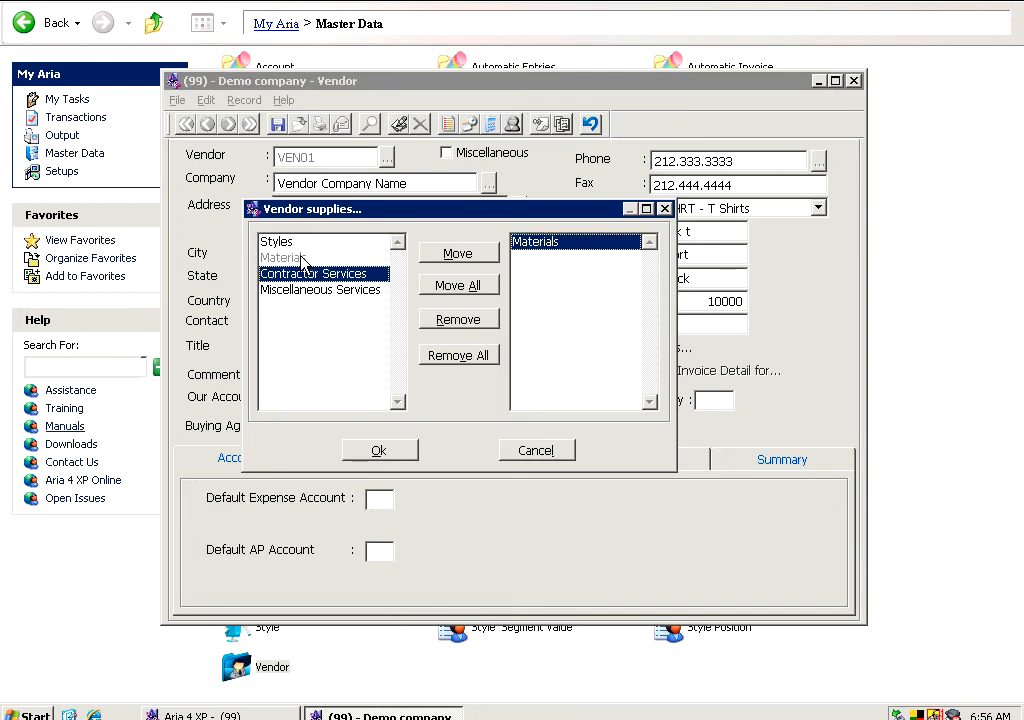
click(270, 242)
click(457, 256)
click(384, 451)
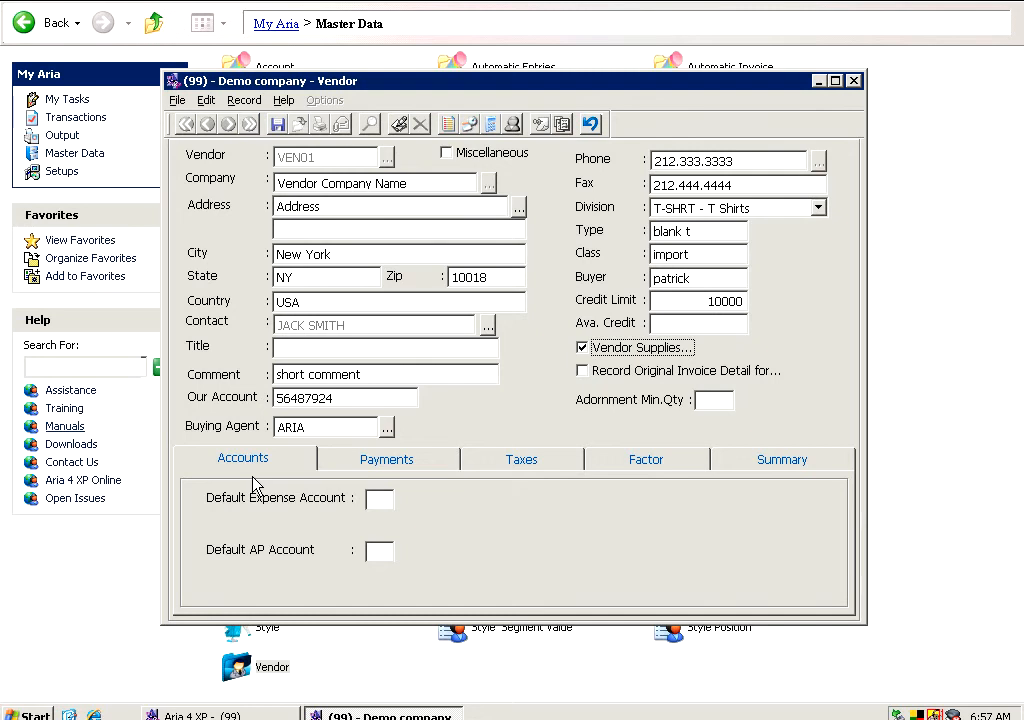
In the vendor's payment details, set the bank to BNY with its checking account and the terms code to Net 30
click(347, 460)
click(330, 498)
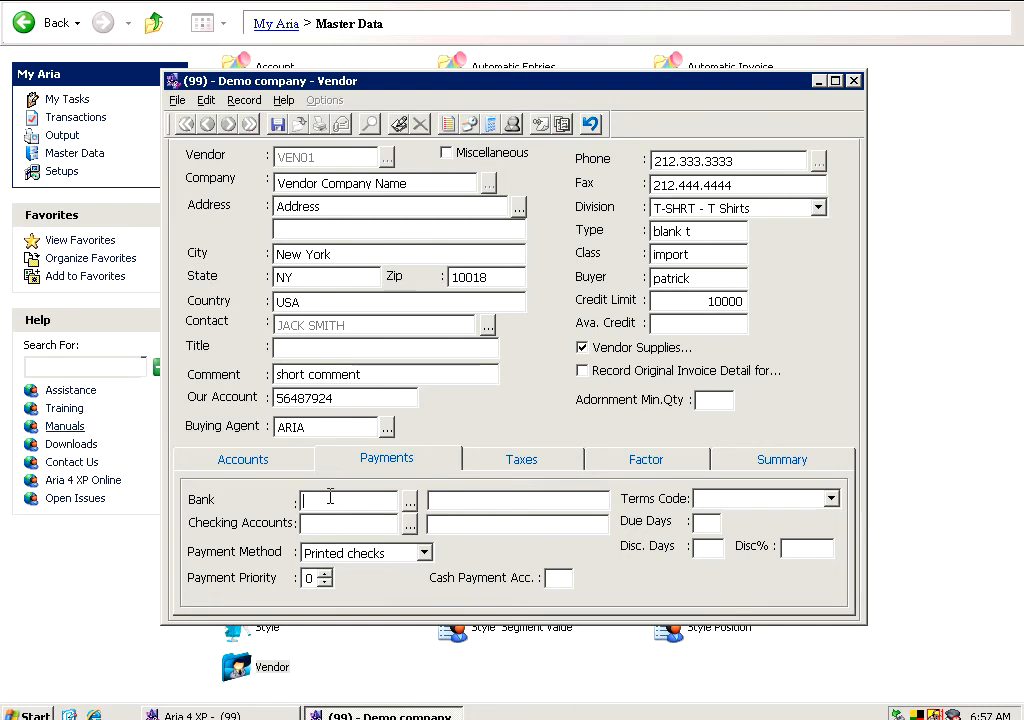
text(BNY)
key(Tab)
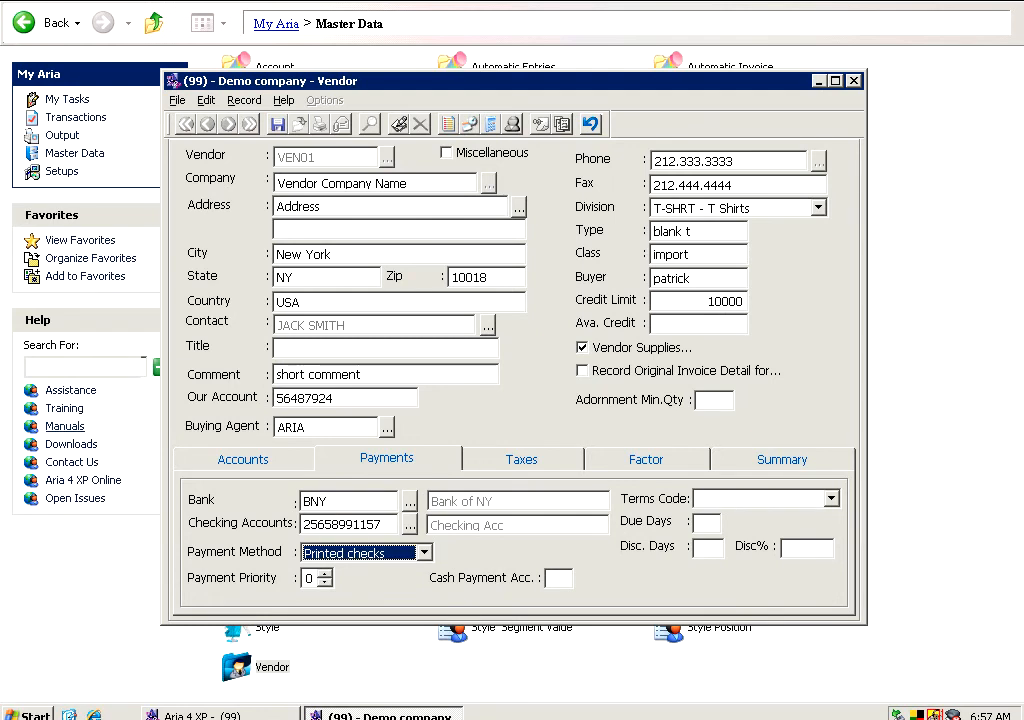
key(Tab)
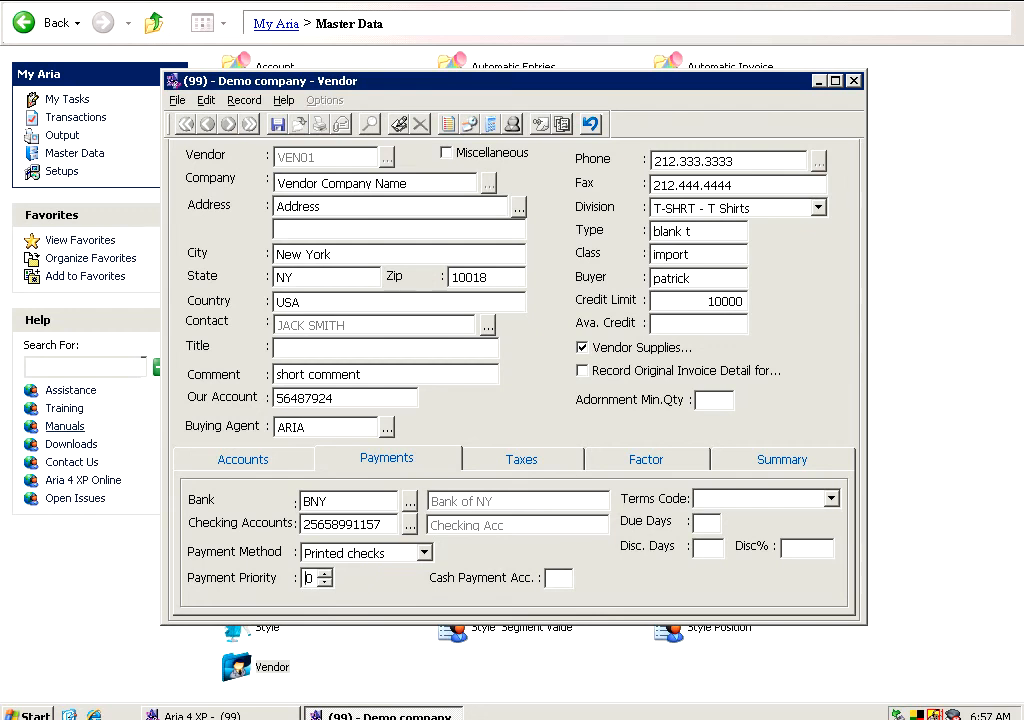
click(714, 498)
click(705, 549)
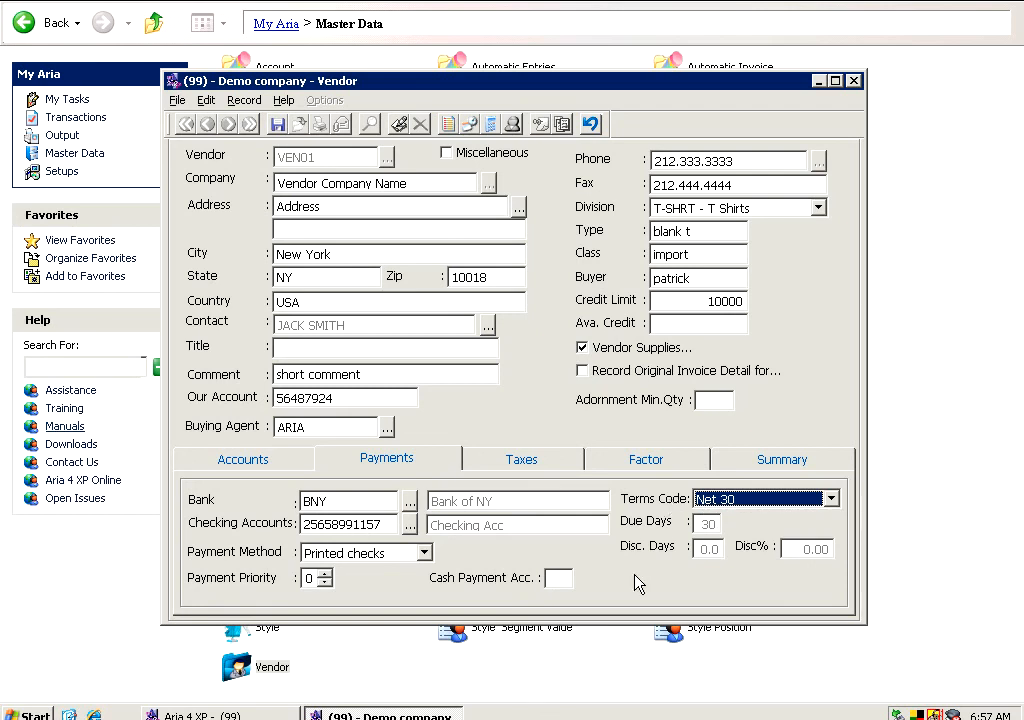
Review the vendor's tax, factor and summary details
click(563, 467)
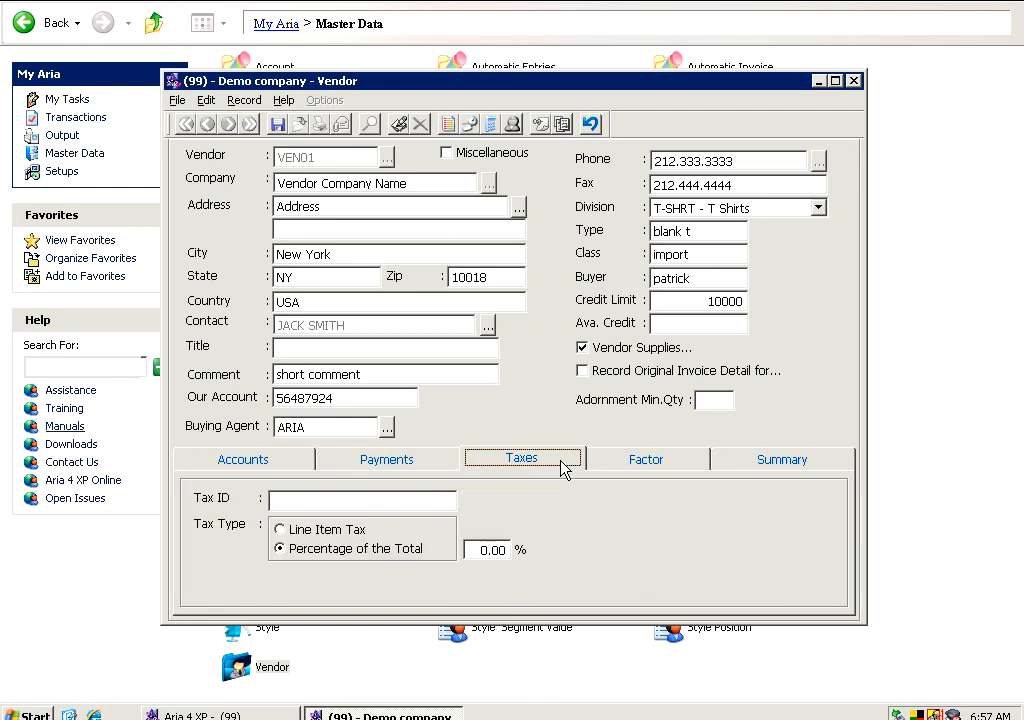
click(629, 463)
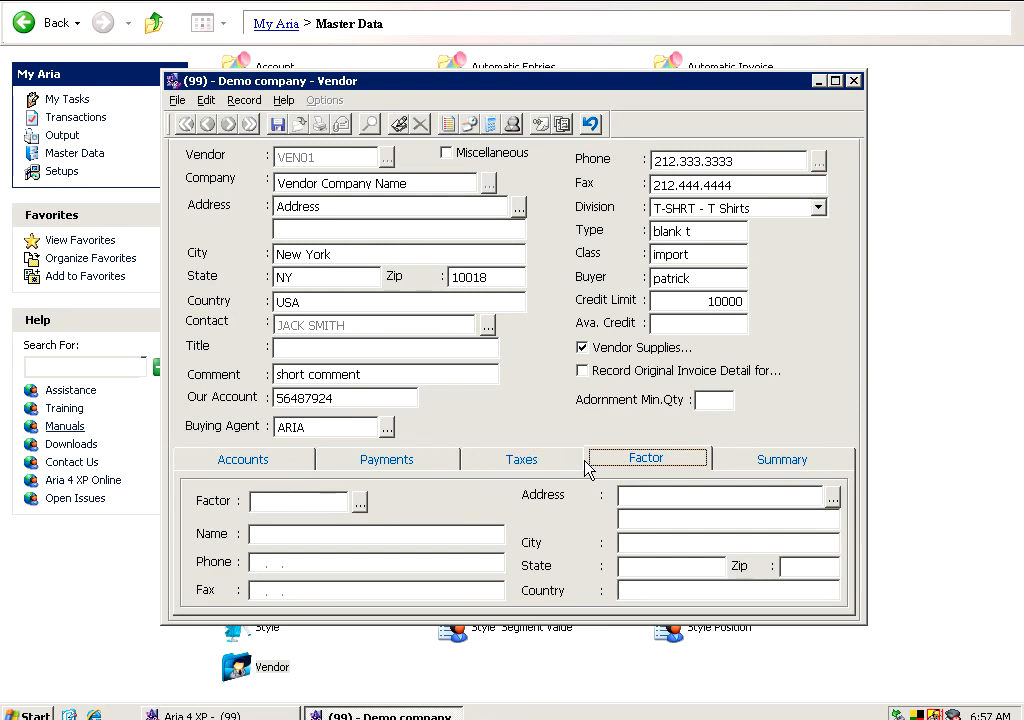
click(567, 467)
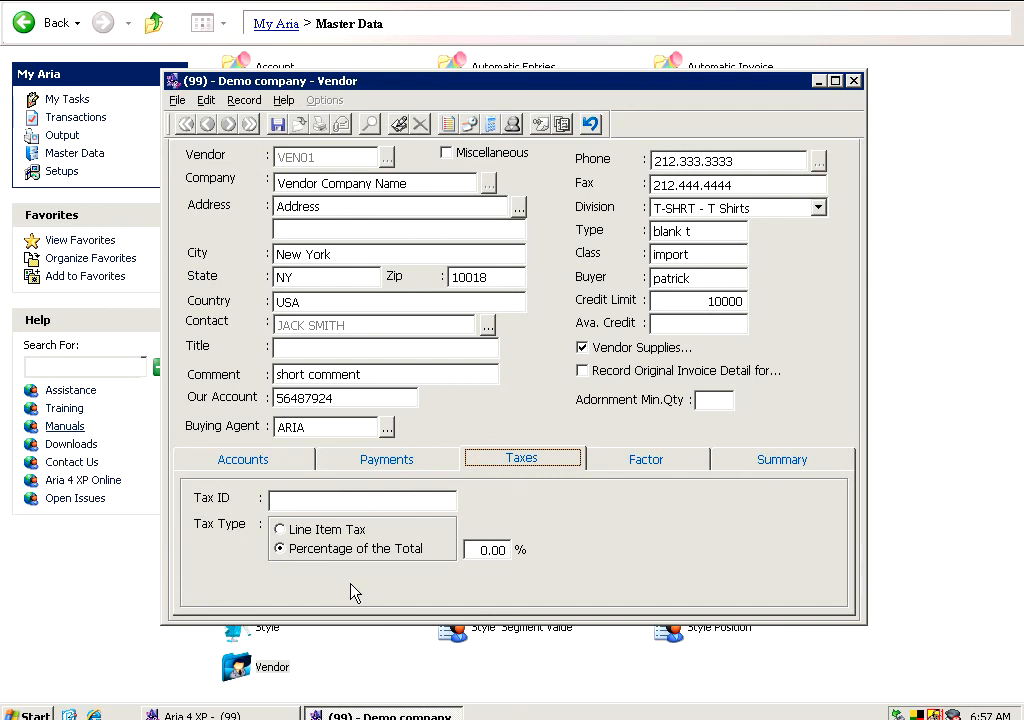
click(666, 461)
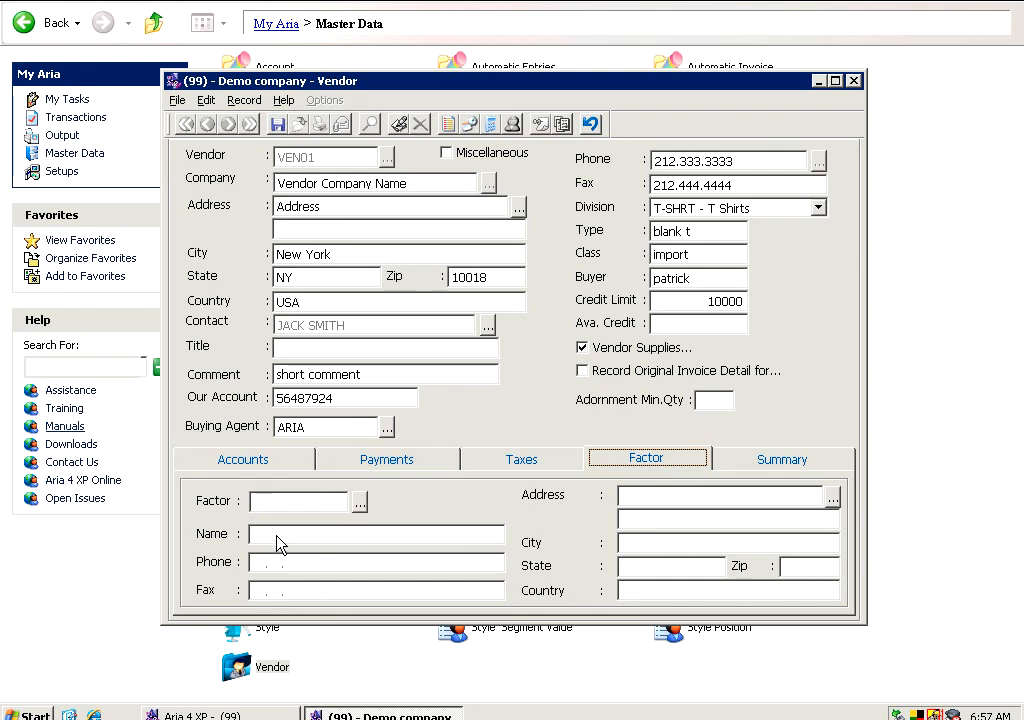
click(785, 459)
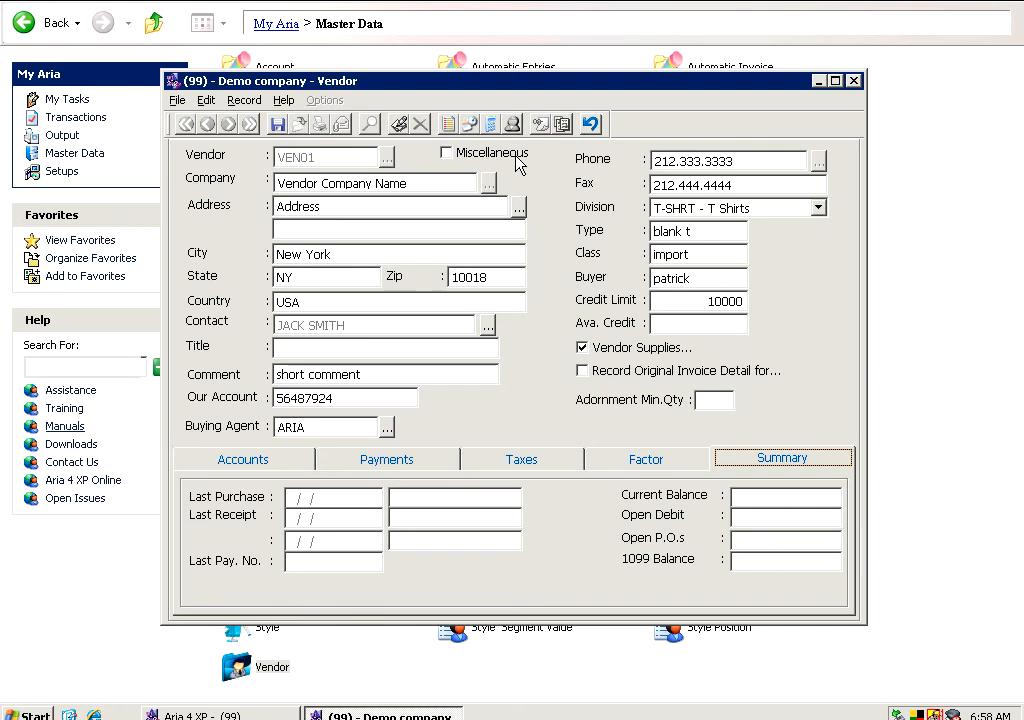
Save vendor record VEN01 and decline adding notes to it
click(279, 125)
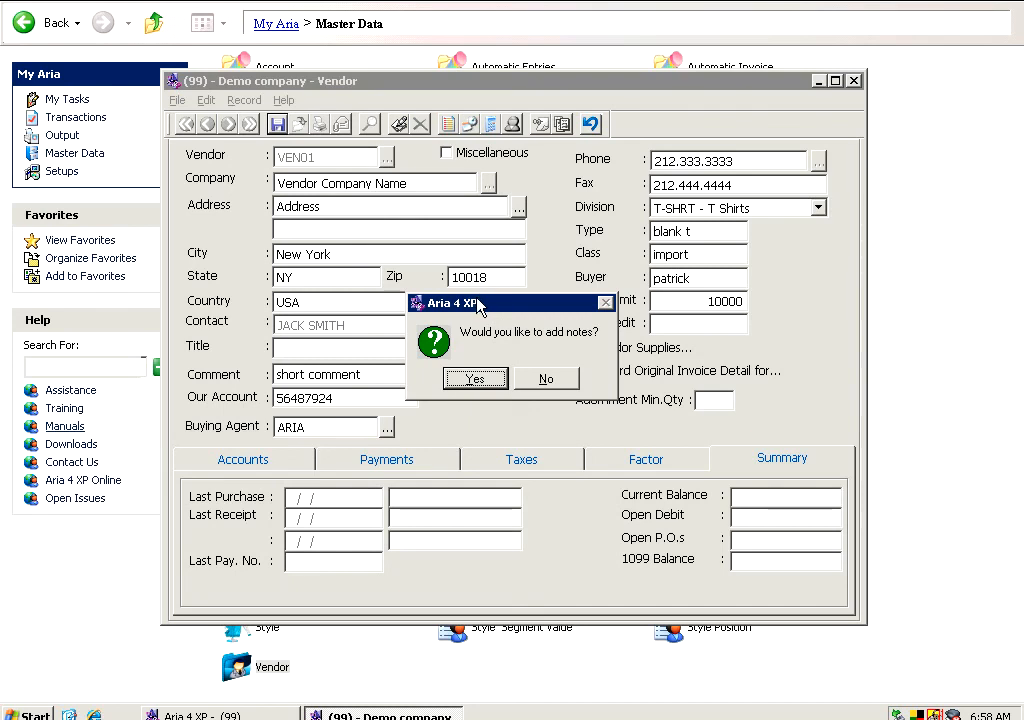
click(561, 385)
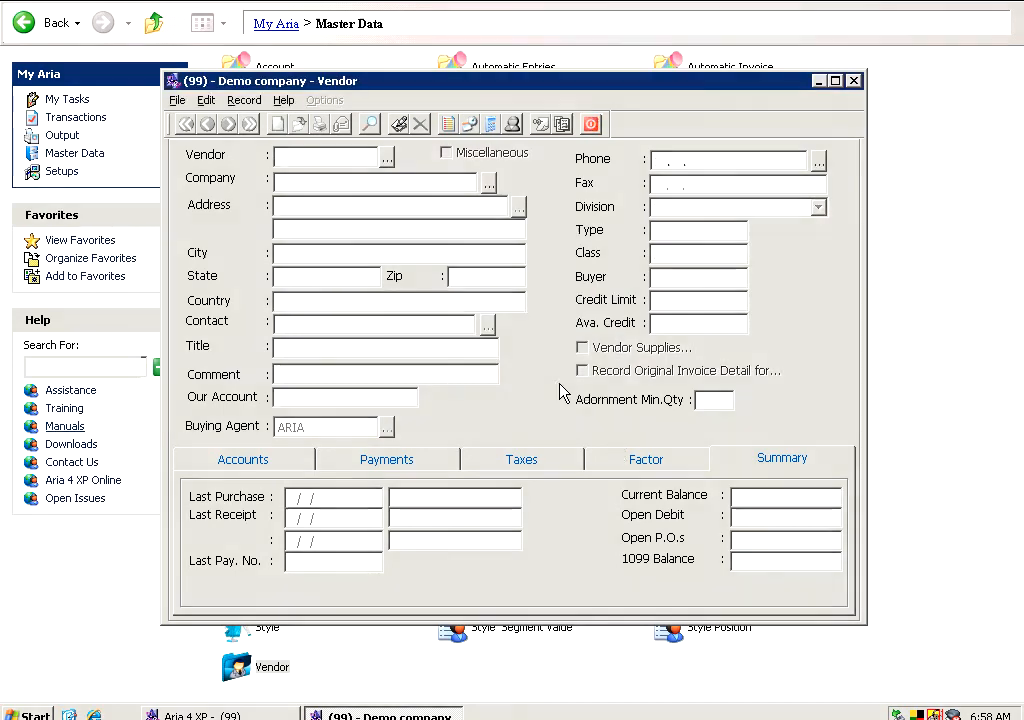